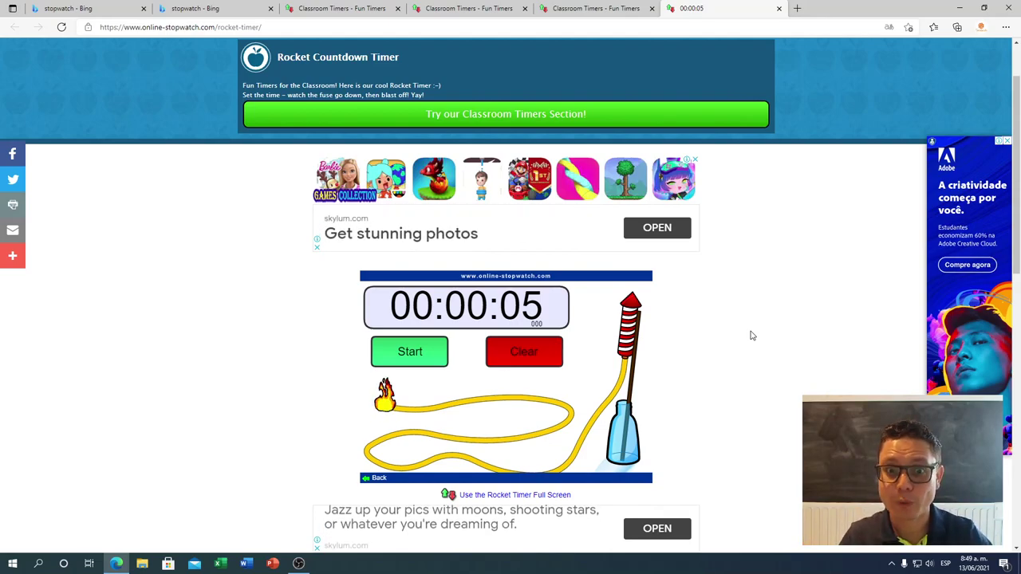
- Open bing.com in a new tab beside the stopwatch results tab
left_click(424, 359)
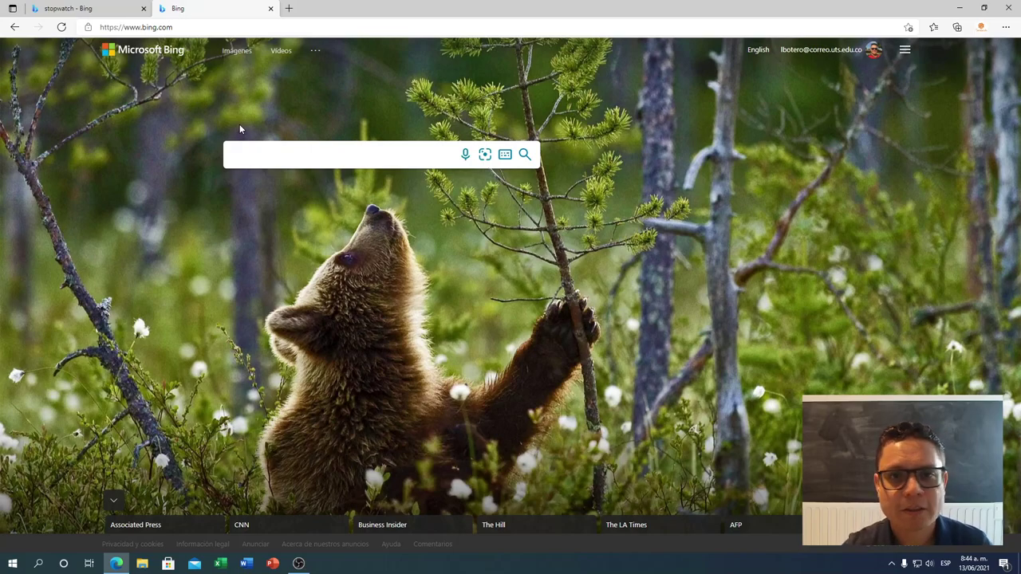
- Search Bing for 'stopwatch' and zoom in on the results page
left_click(269, 157)
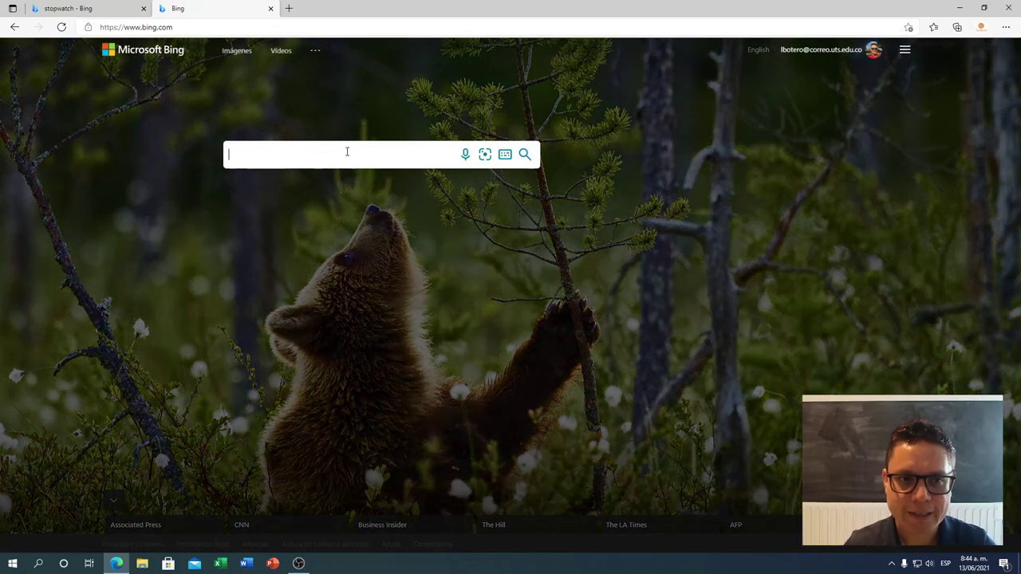
type("stop")
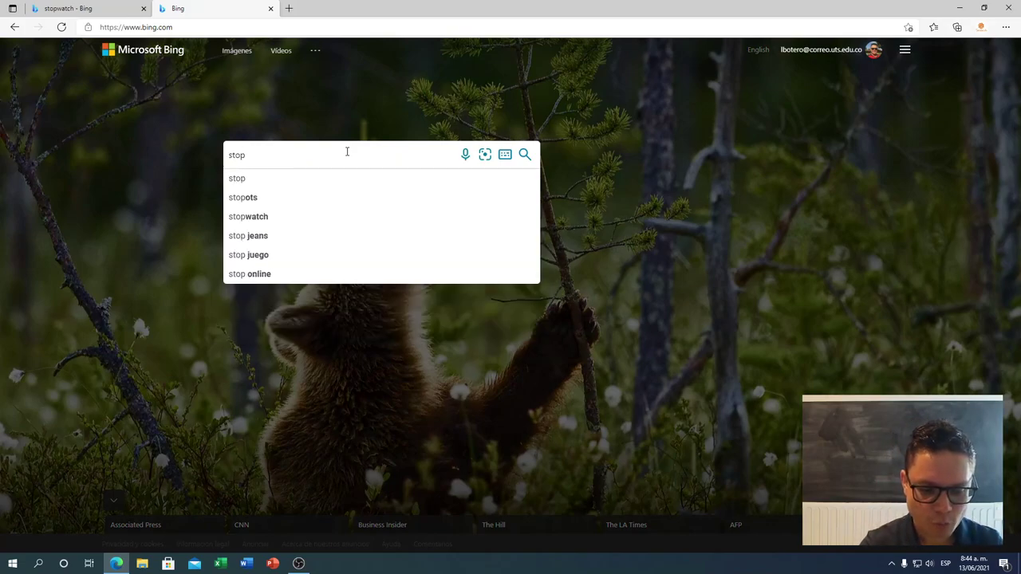
type("watch")
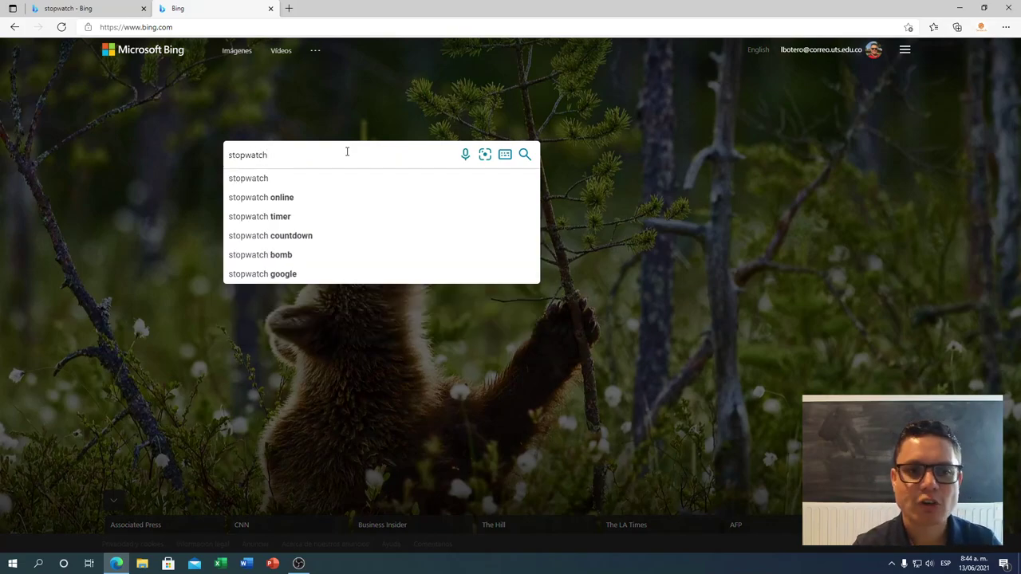
key("Return")
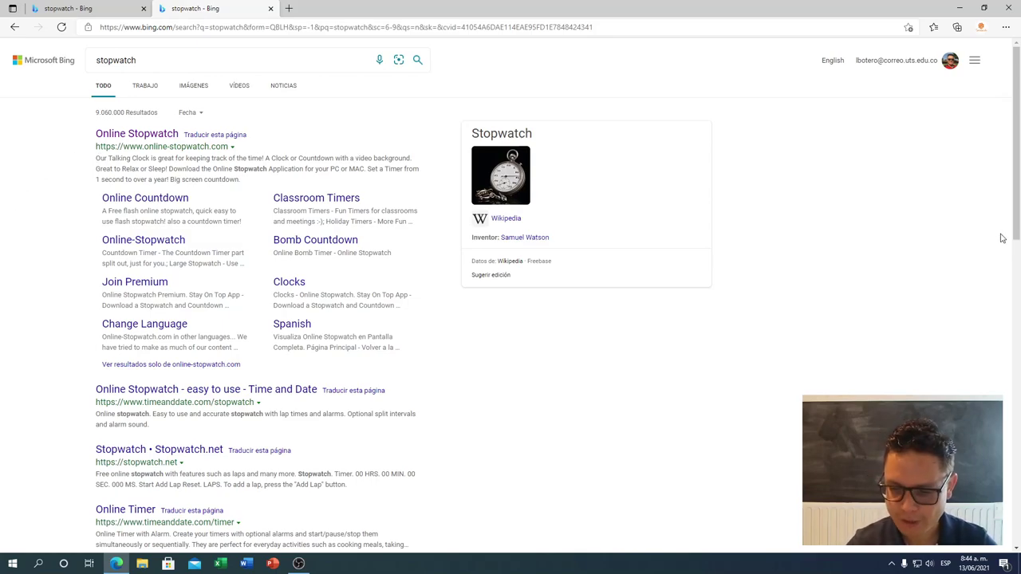
key("ctrl+plus")
key("ctrl+plus")
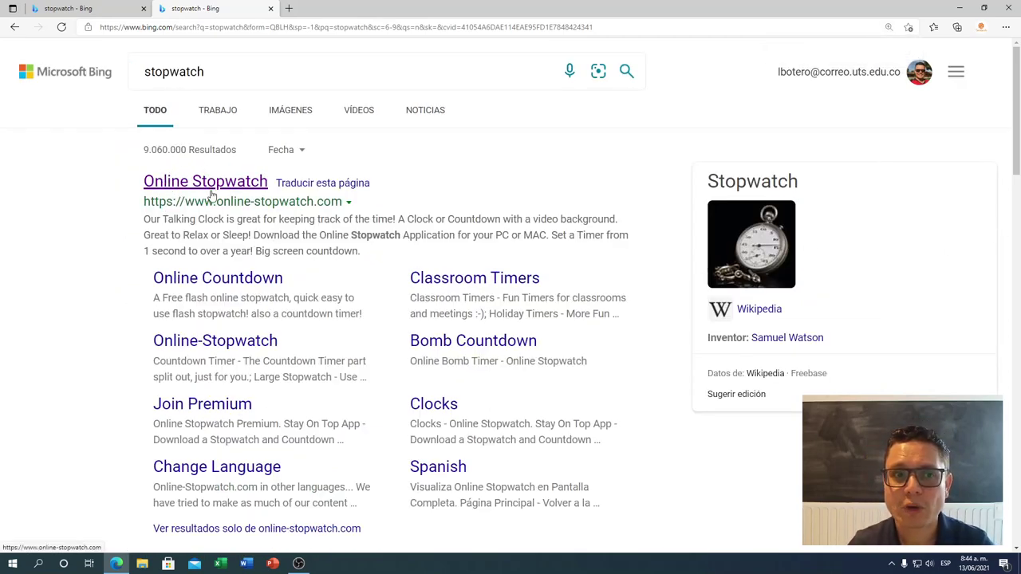
- Open the Online Stopwatch result and decline the Edge page translation offer
left_click(212, 193)
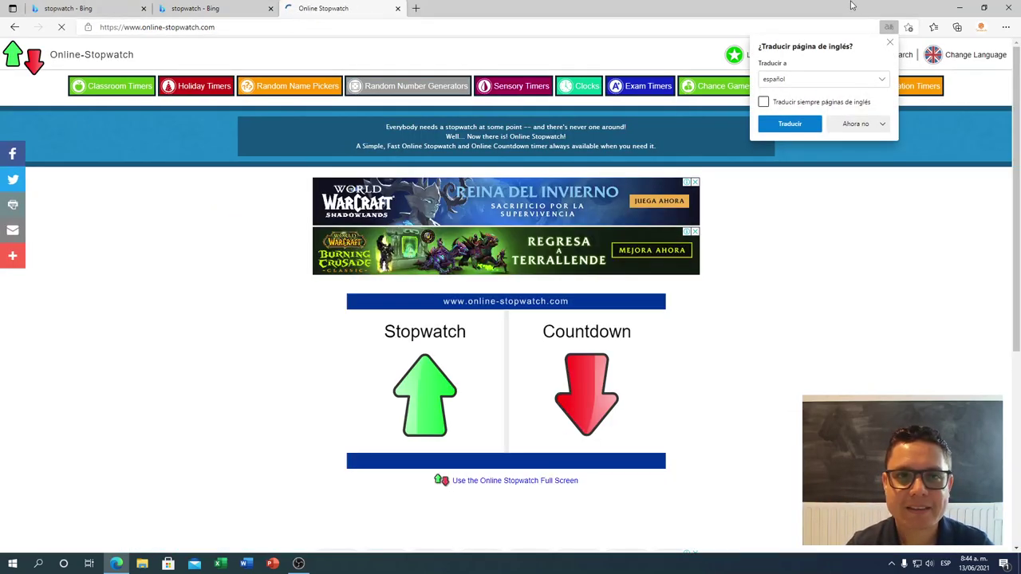
left_click(891, 45)
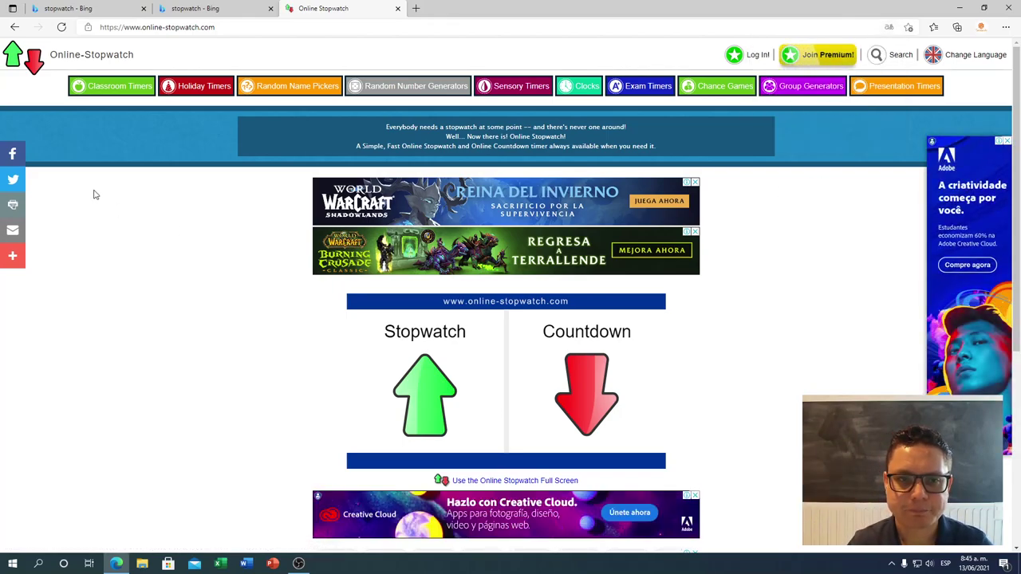
scroll(468, 309, "down", 4)
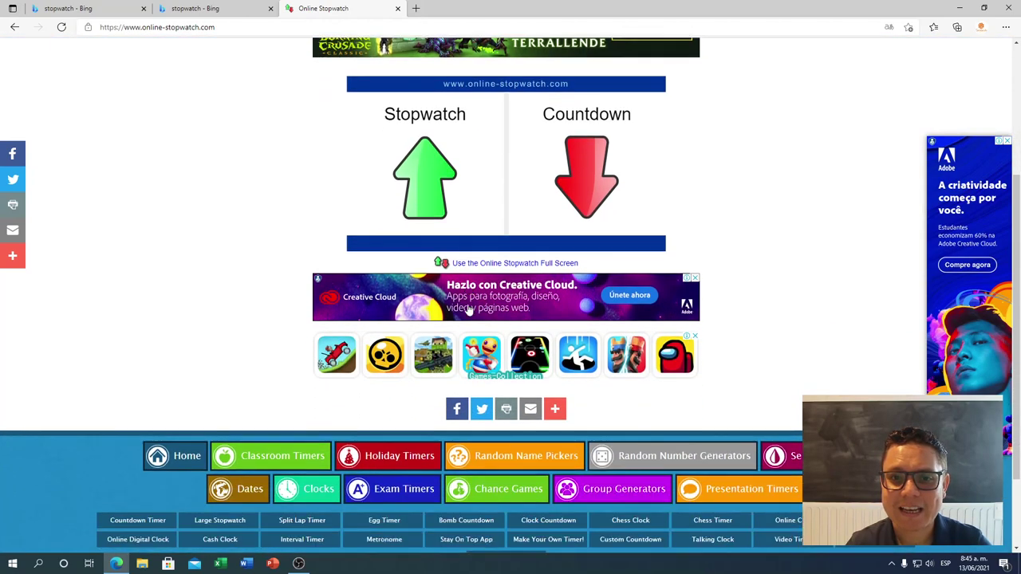
scroll(470, 310, "up", 3)
scroll(469, 311, "up", 2)
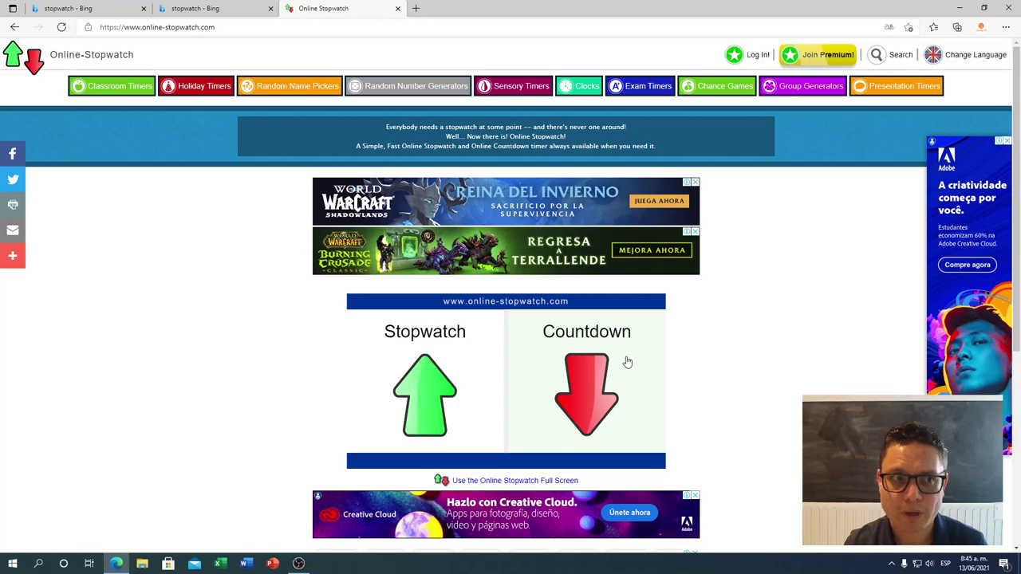
- Run the stopwatch to about 6.9 seconds, pause it, then clear it to 00:00:00
left_click(431, 391)
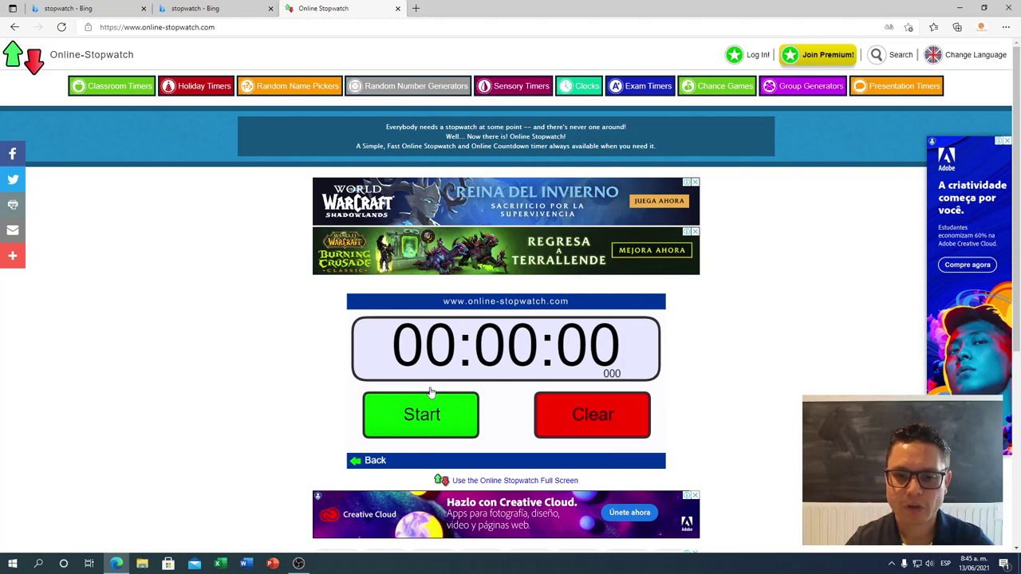
left_click(423, 424)
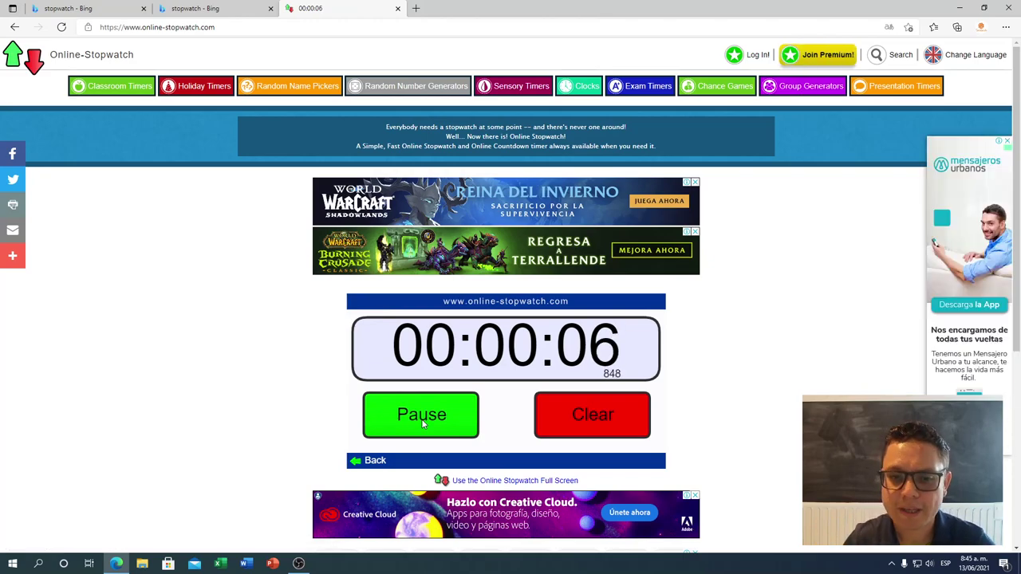
left_click(423, 424)
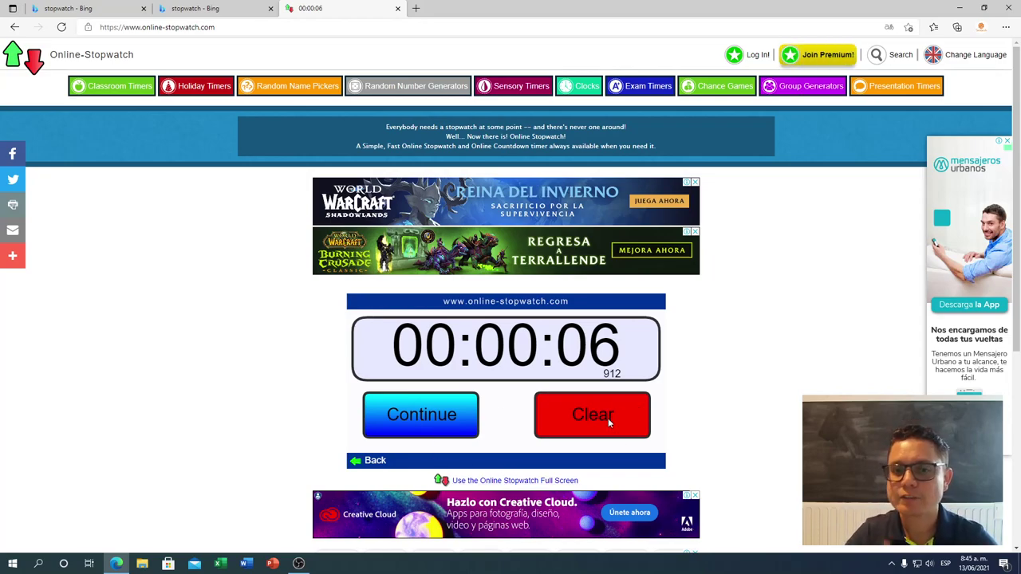
left_click(608, 418)
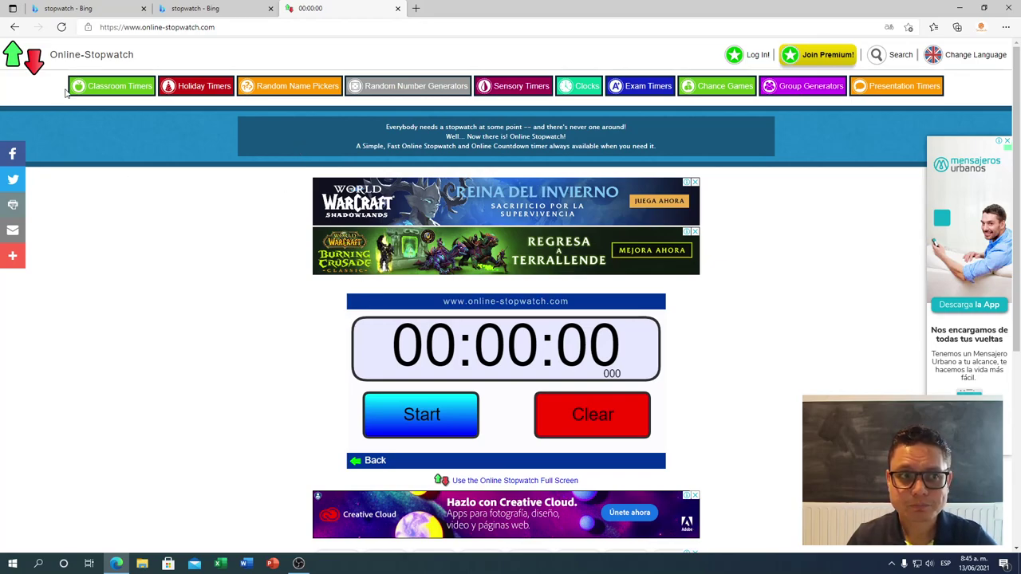
- Set a countdown of 1:00 (keys 1, 0, 0), start it, and pause at 00:00:49
left_click(357, 463)
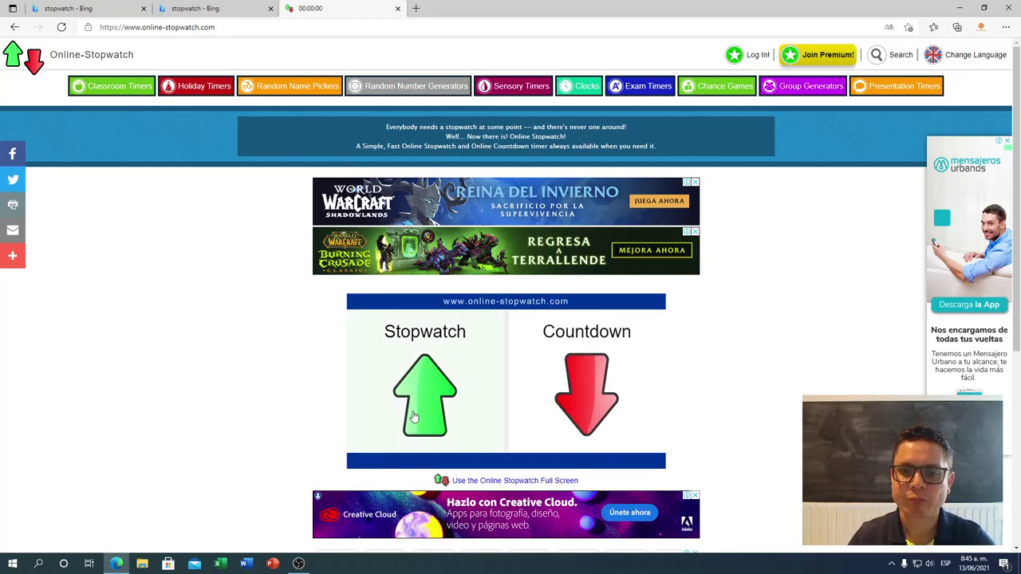
left_click(586, 372)
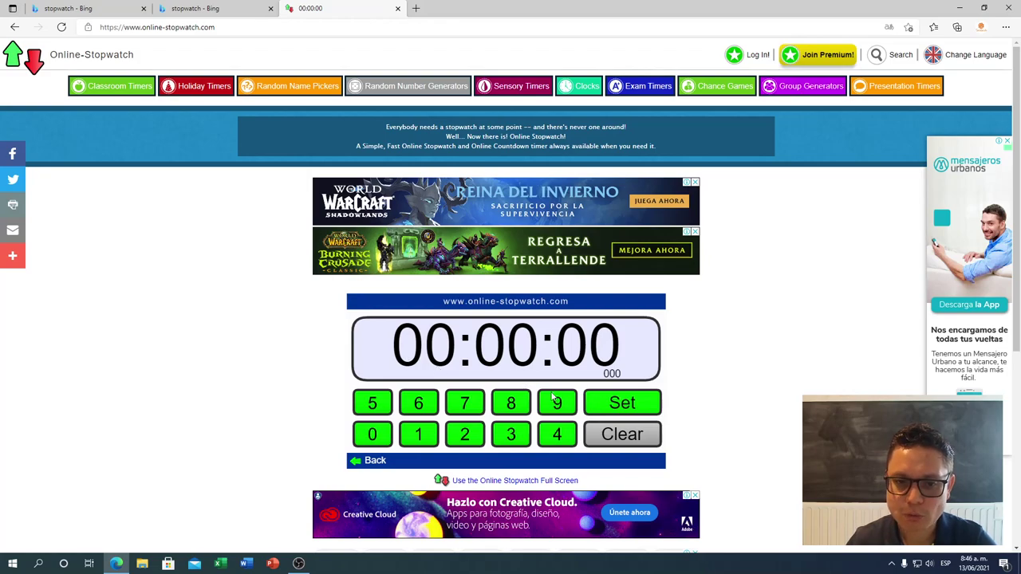
left_click(414, 444)
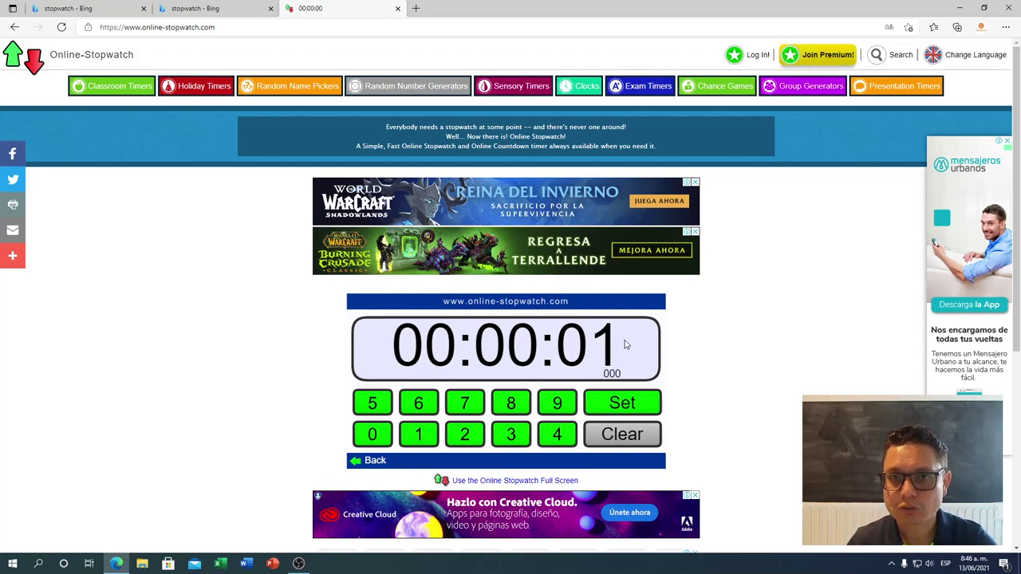
left_click(372, 437)
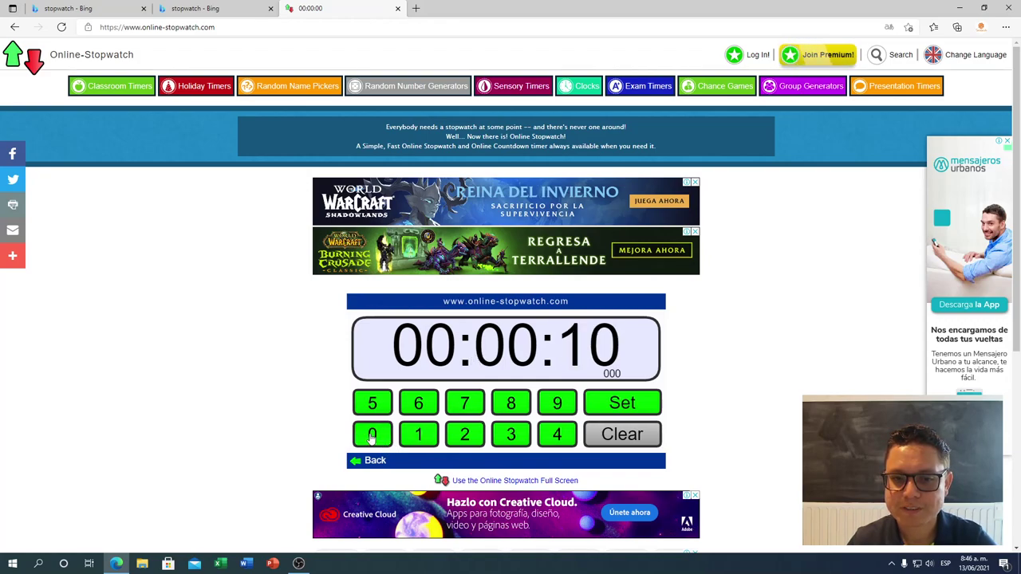
left_click(372, 437)
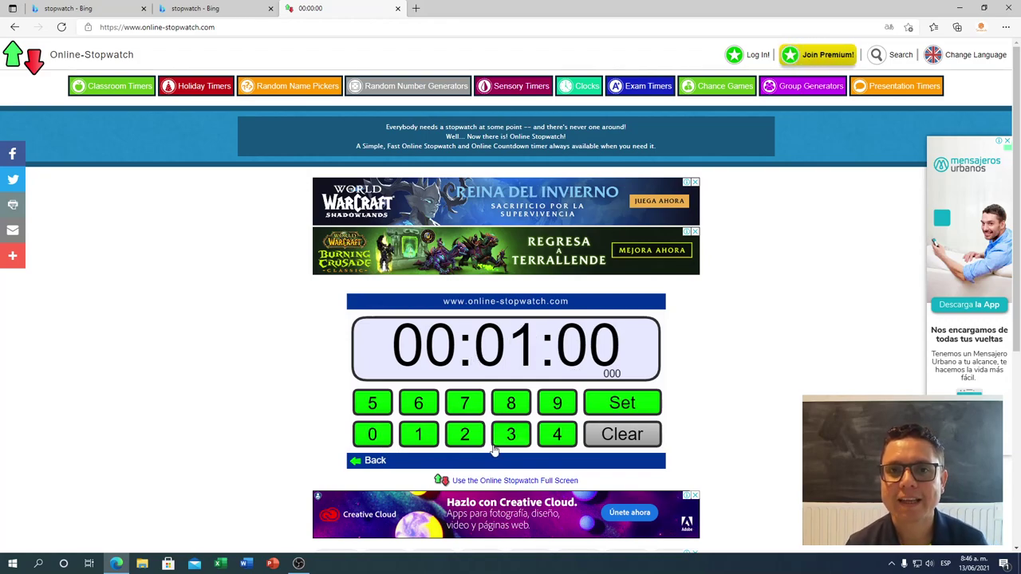
left_click(609, 410)
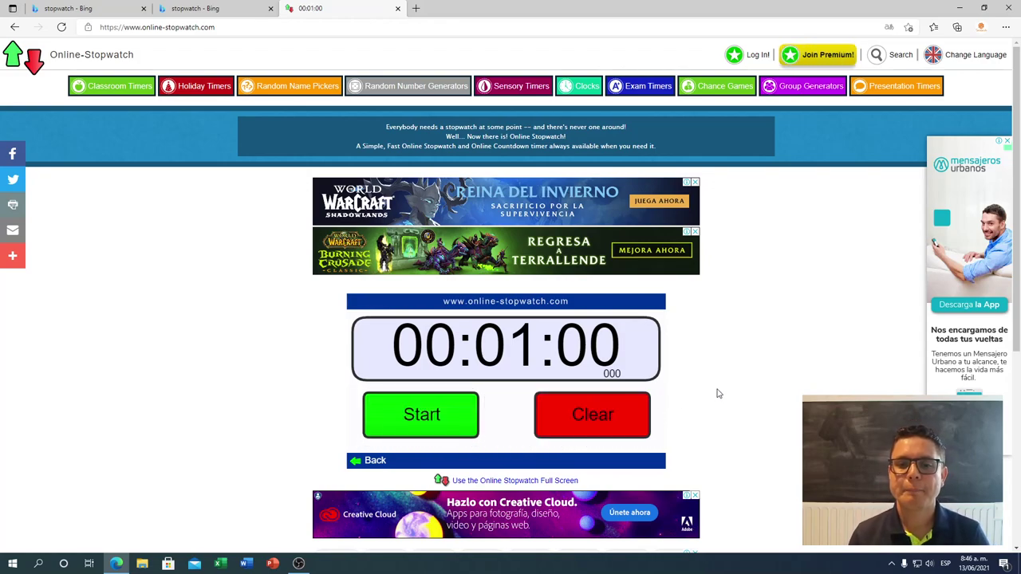
left_click(413, 415)
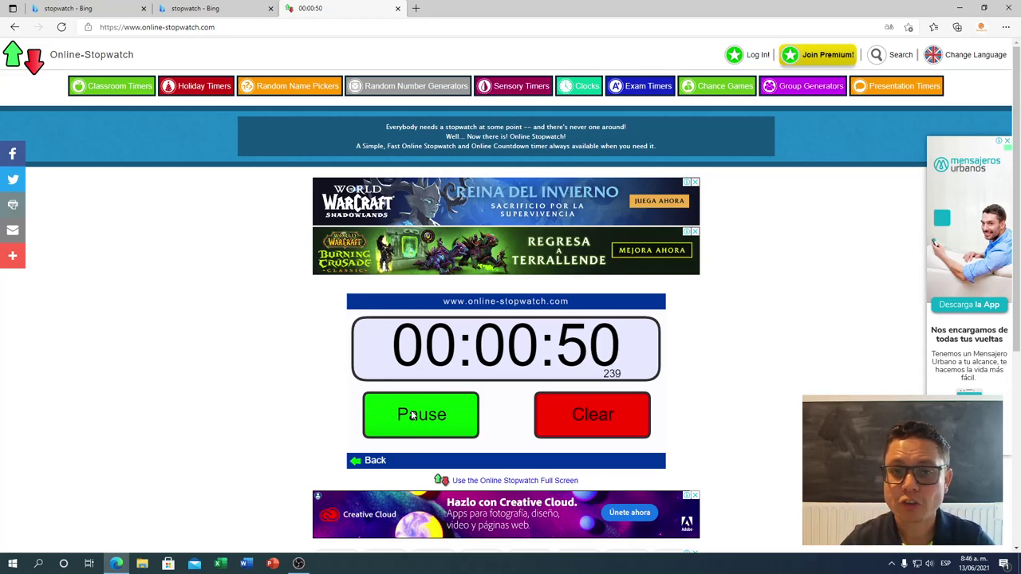
left_click(413, 415)
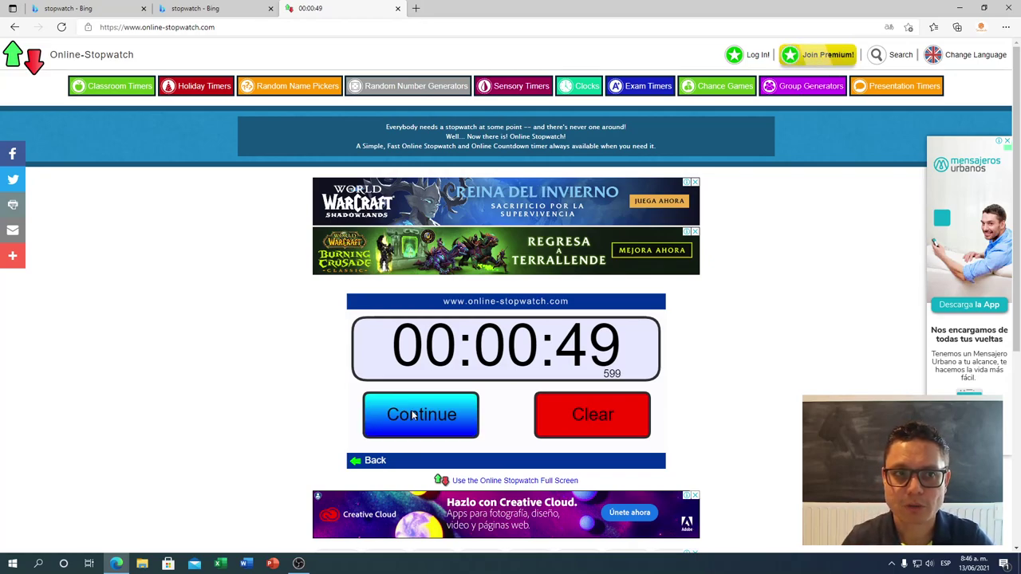
- Go to Classroom Timers and scroll to the Cracking Fun Timers row with the Rocket Timer
scroll(454, 351, "down", 3)
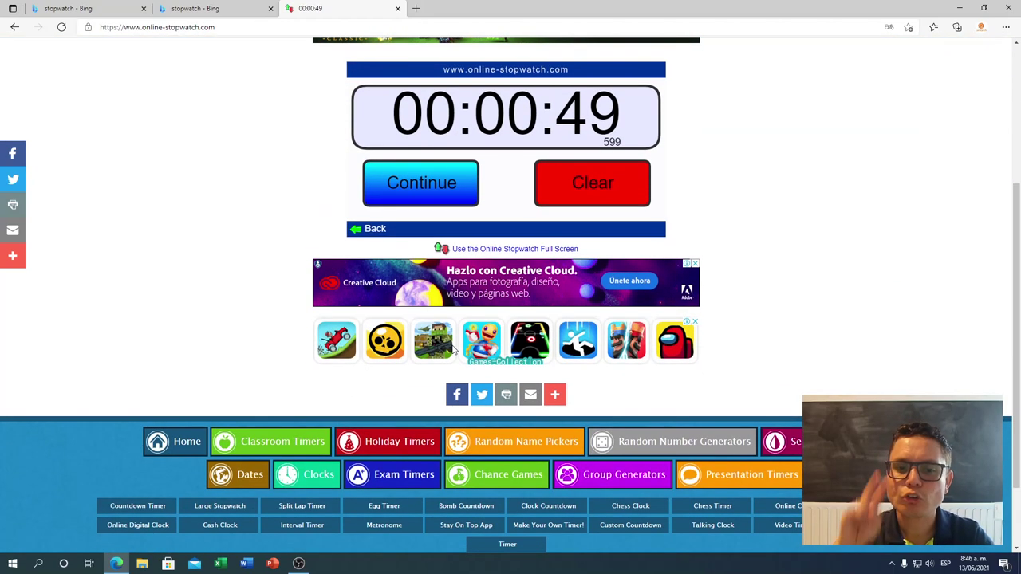
scroll(455, 351, "up", 3)
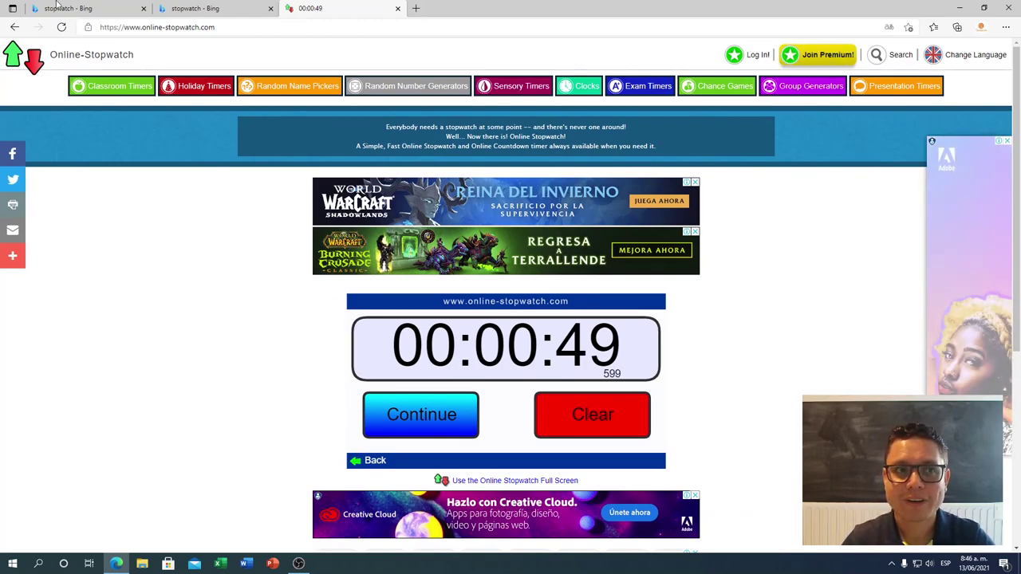
left_click(134, 95)
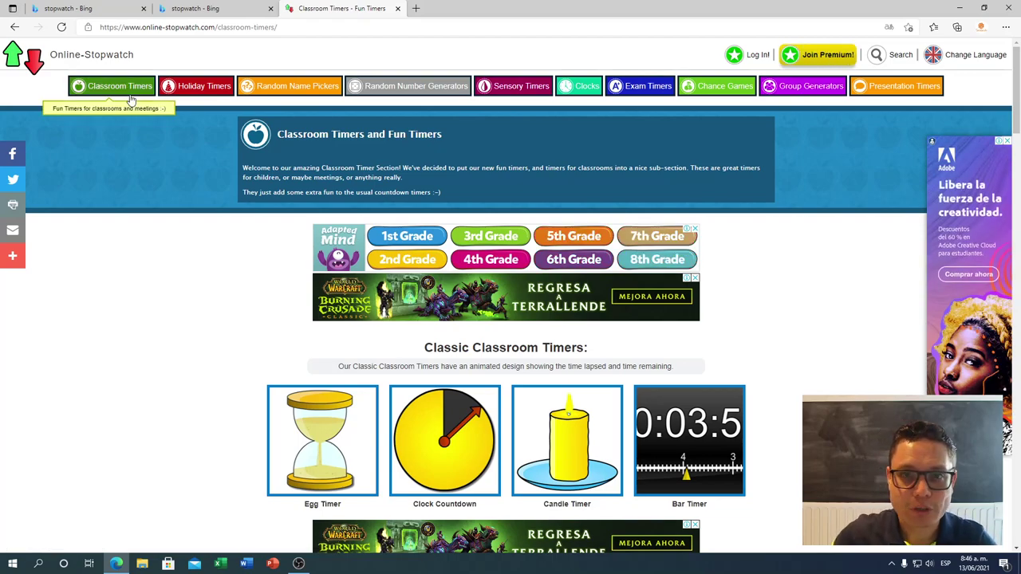
scroll(155, 333, "down", 3)
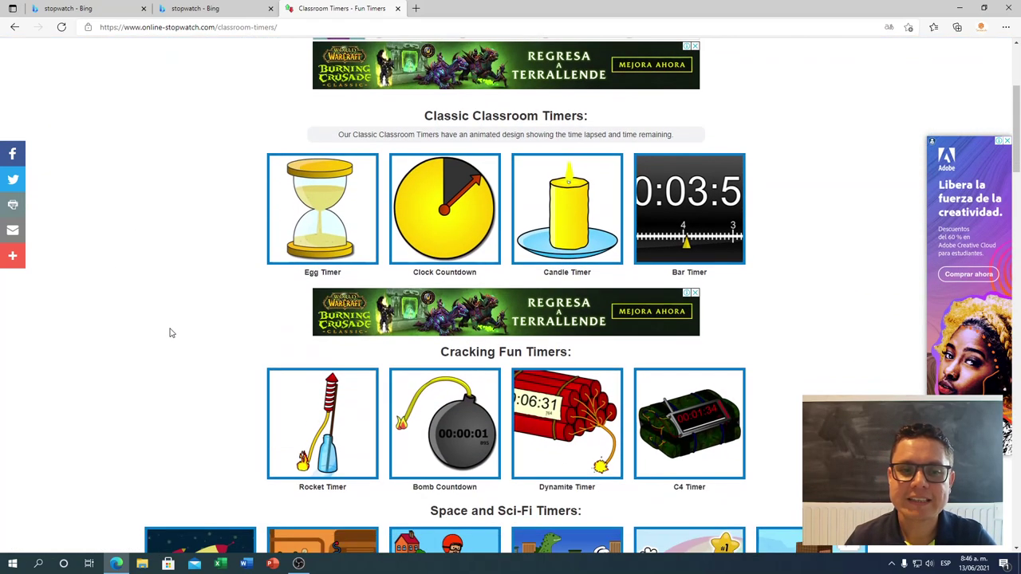
scroll(170, 326, "down", 2)
scroll(170, 326, "up", 2)
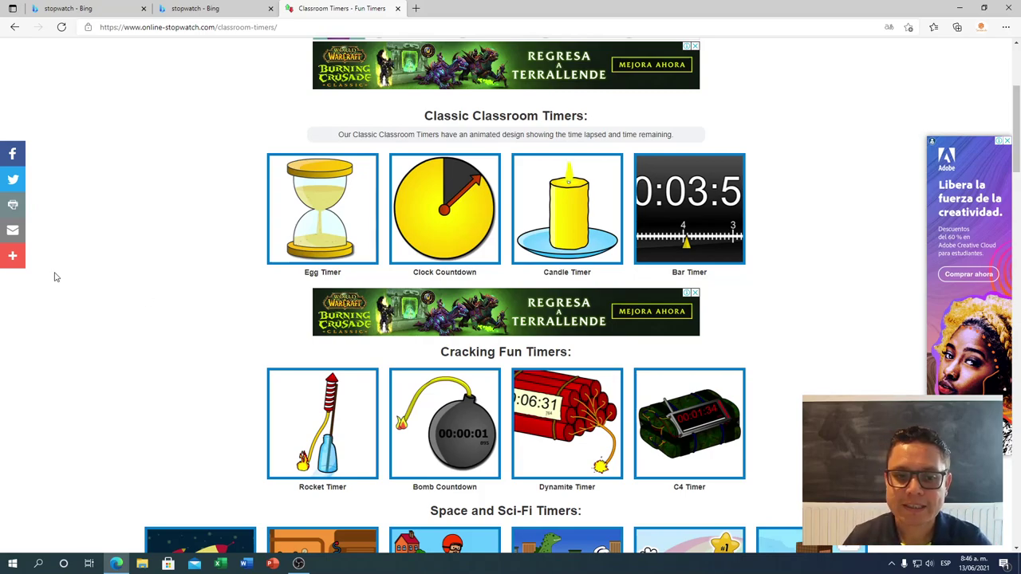
- Open the Rocket Timer, set 5 seconds, and launch it until Time's up
left_click(320, 429)
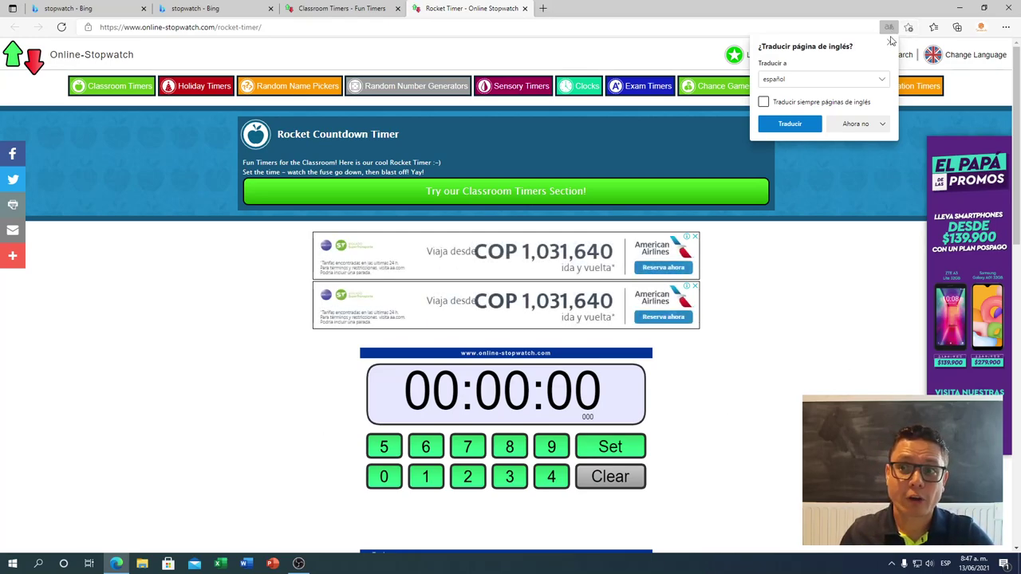
left_click(891, 40)
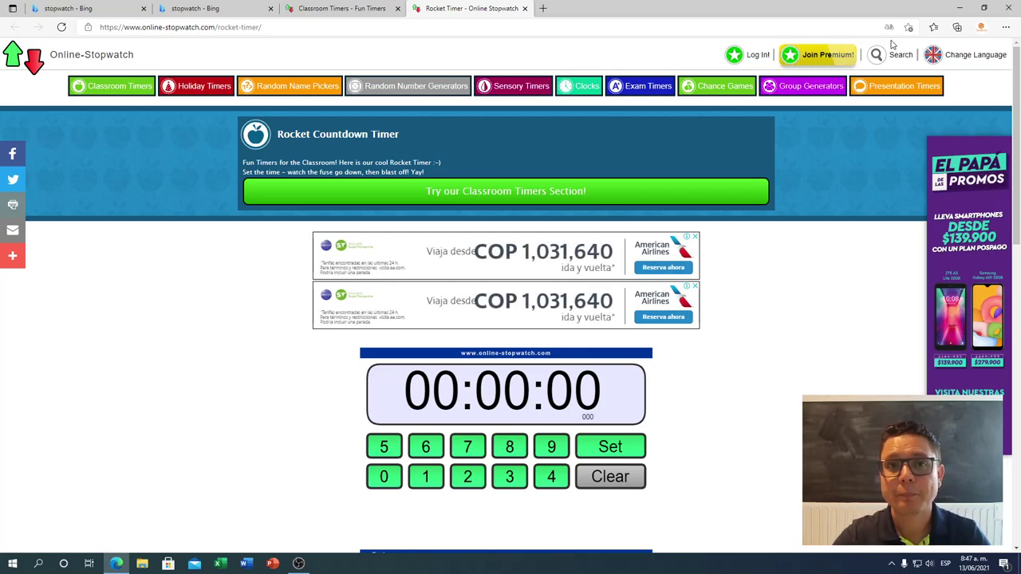
scroll(276, 394, "down", 2)
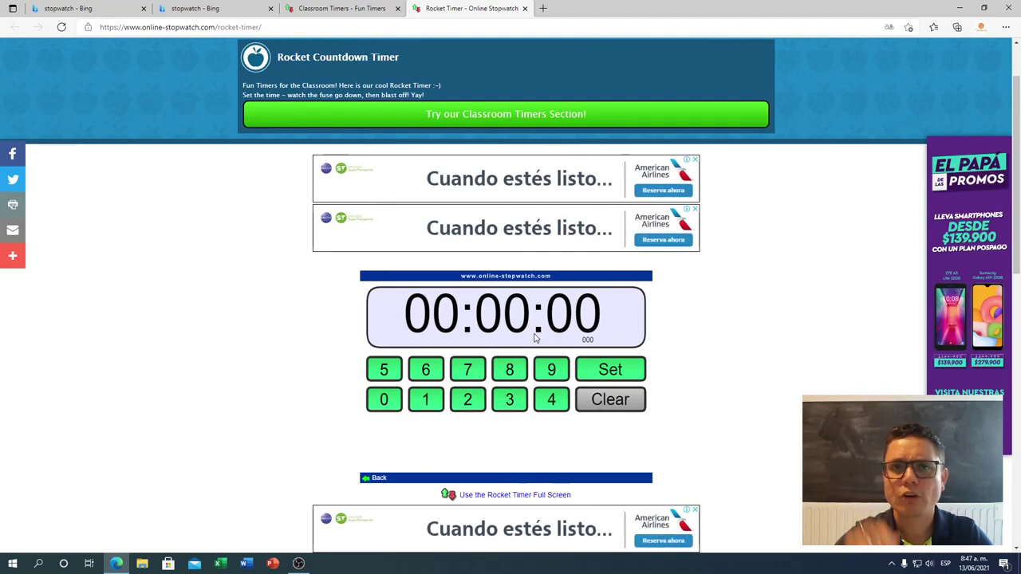
left_click(386, 380)
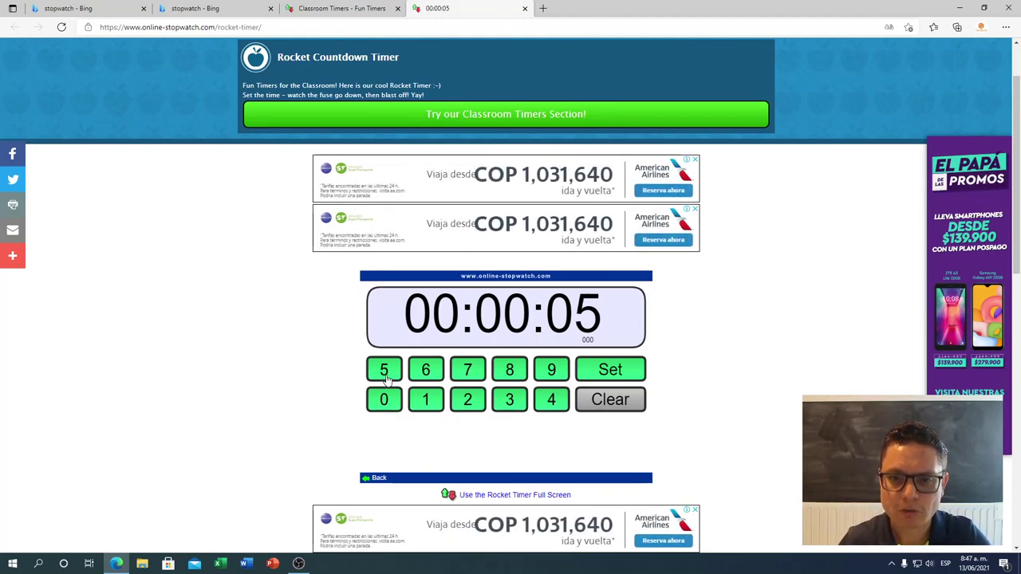
left_click(612, 373)
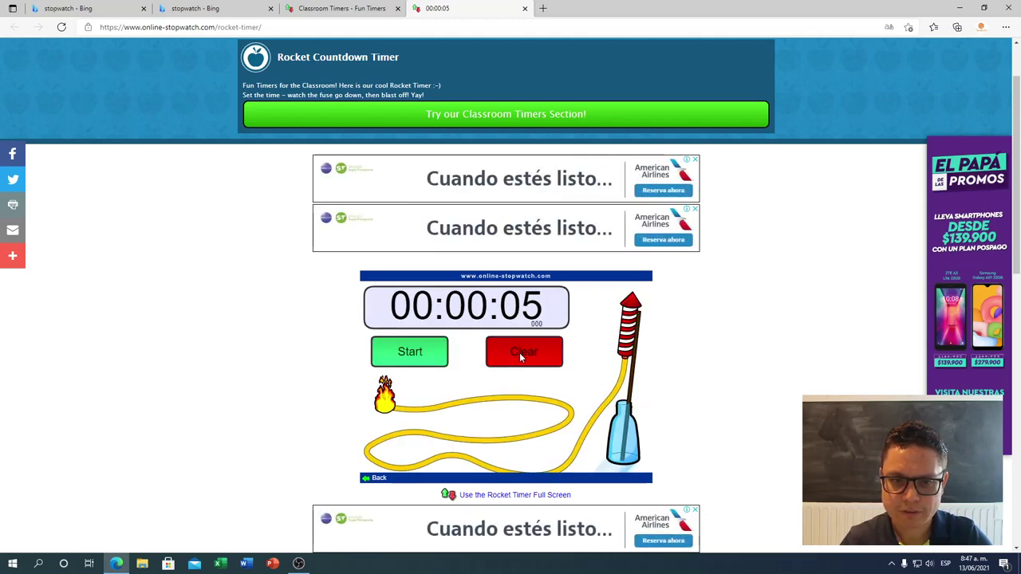
left_click(409, 357)
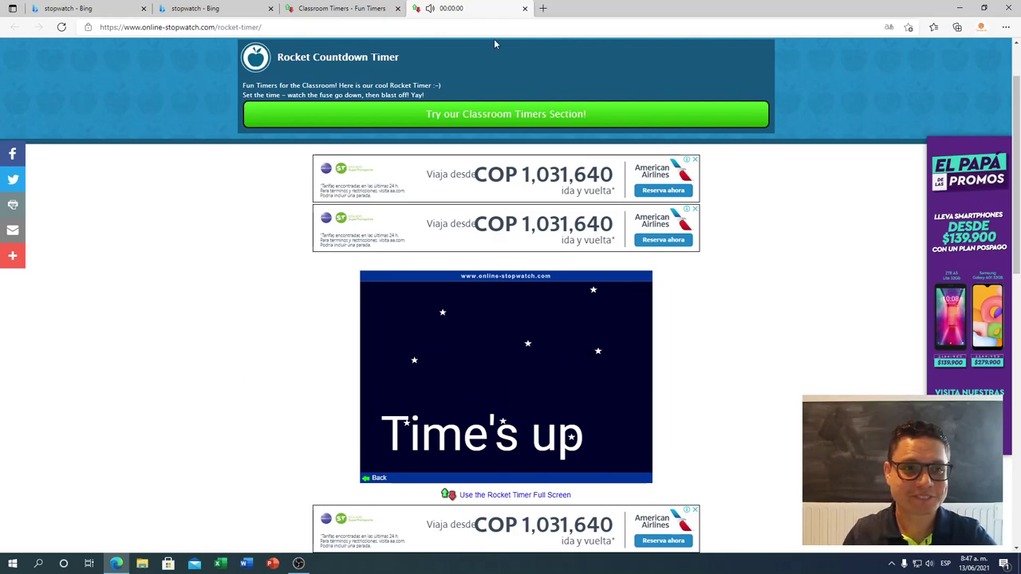
scroll(251, 474, "down", 3)
scroll(262, 452, "up", 3)
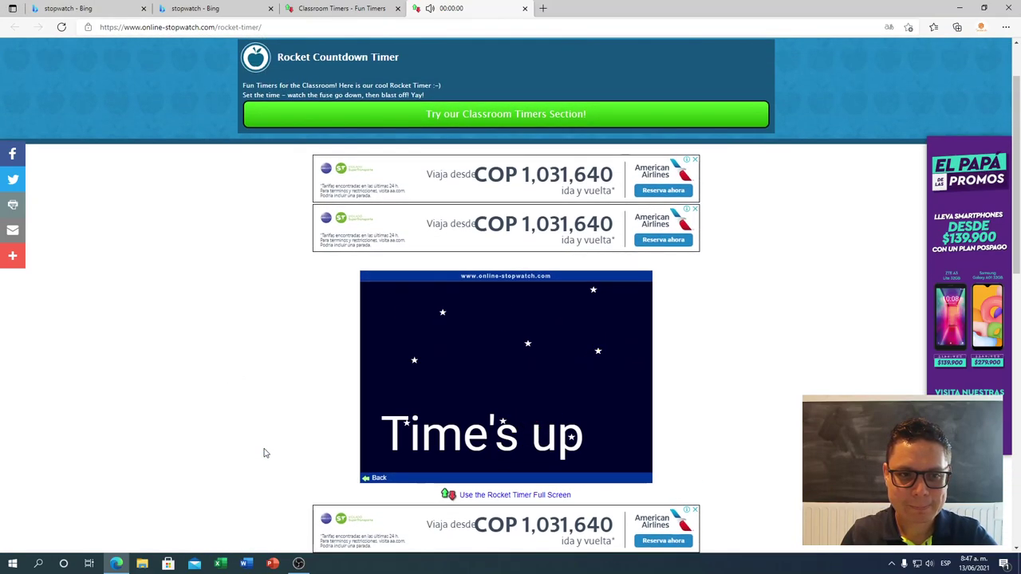
scroll(266, 453, "down", 4)
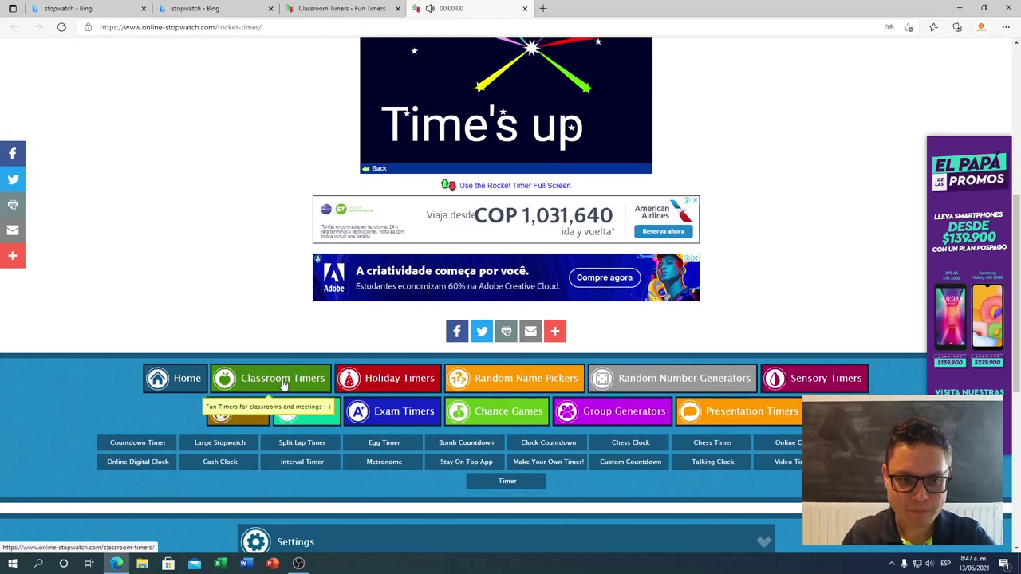
- Return to Classroom Timers and scroll past Space and Sci-Fi timers to Sports Themed Timers
left_click(281, 382)
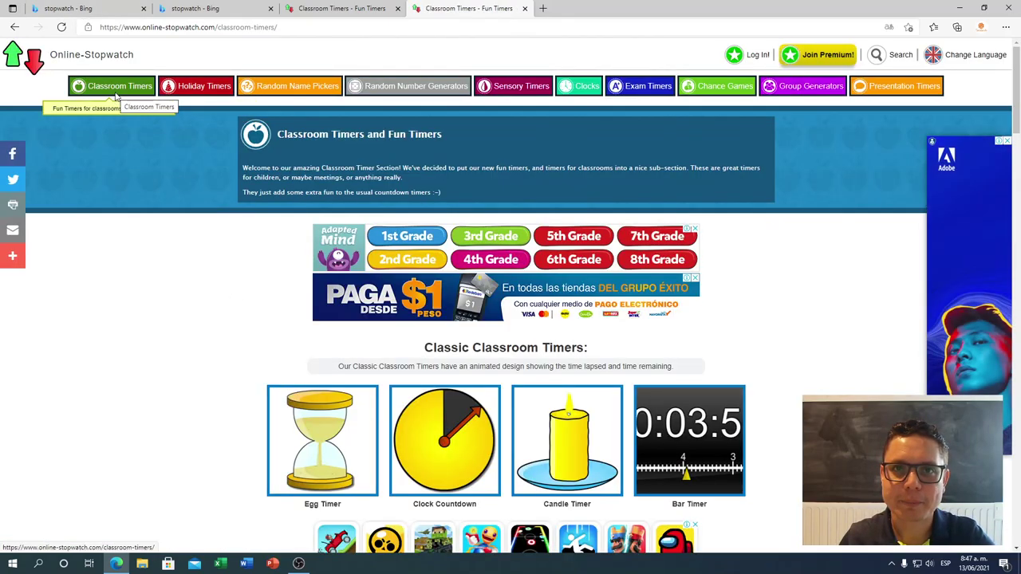
scroll(276, 394, "down", 2)
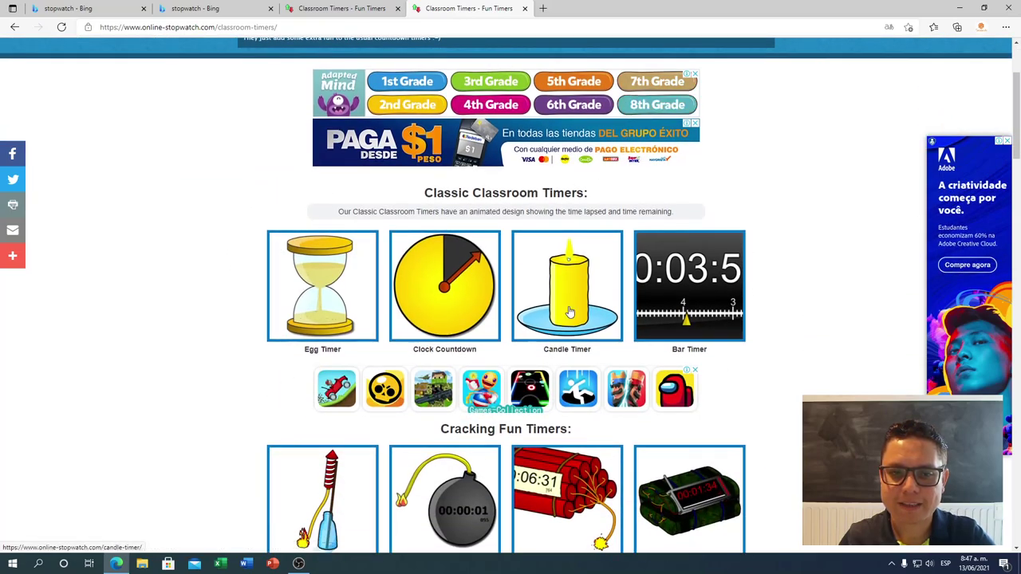
scroll(569, 311, "down", 3)
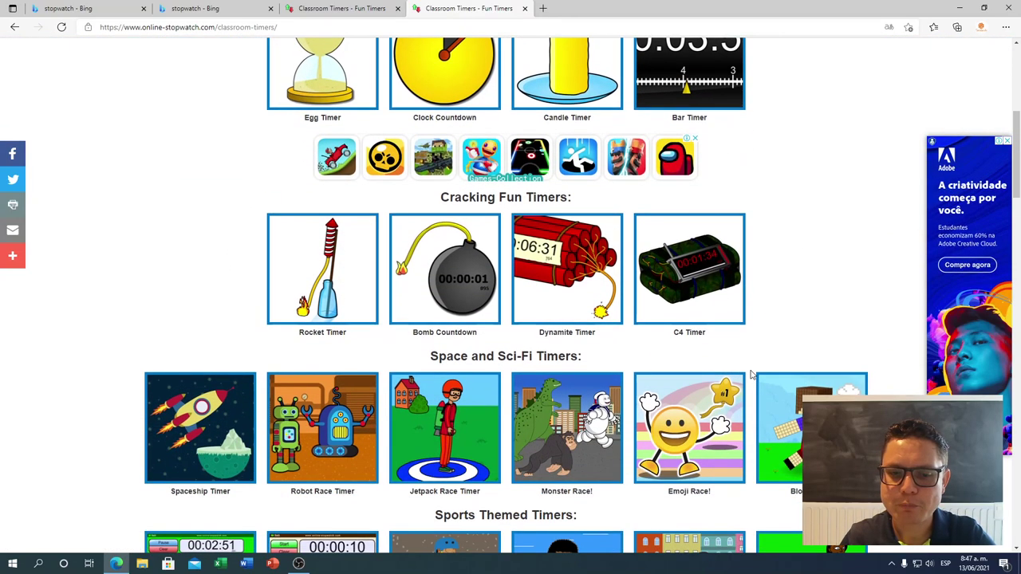
scroll(750, 375, "down", 2)
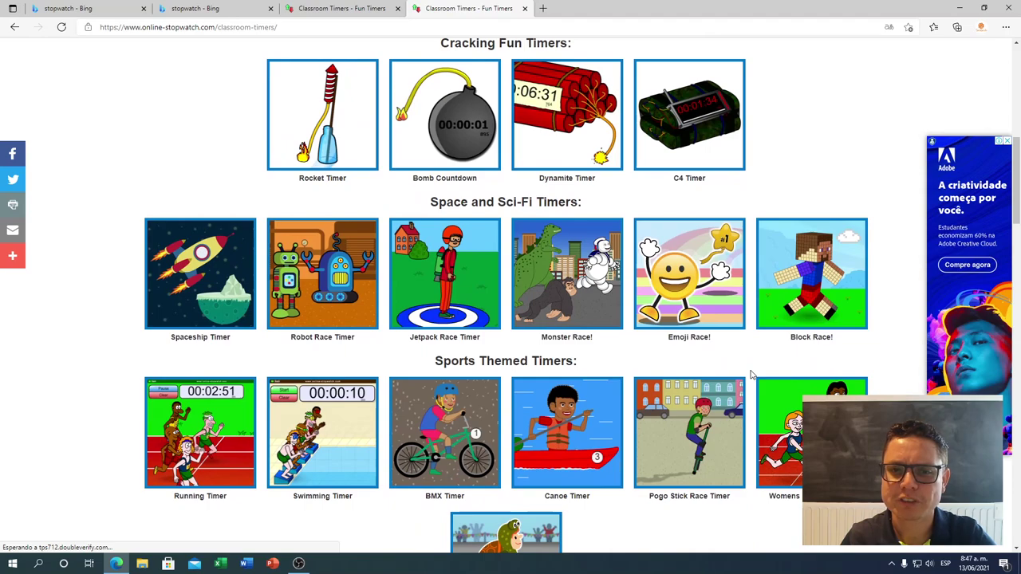
scroll(750, 375, "down", 1)
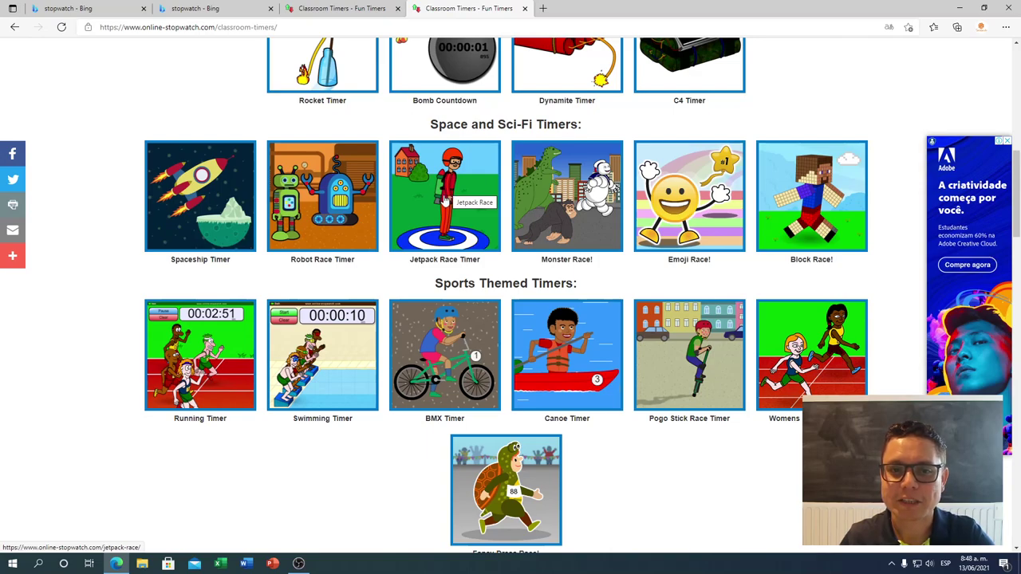
- Open the Swimming Timer, set 5 seconds, and start the race until it reaches 00:00:00
left_click(315, 342)
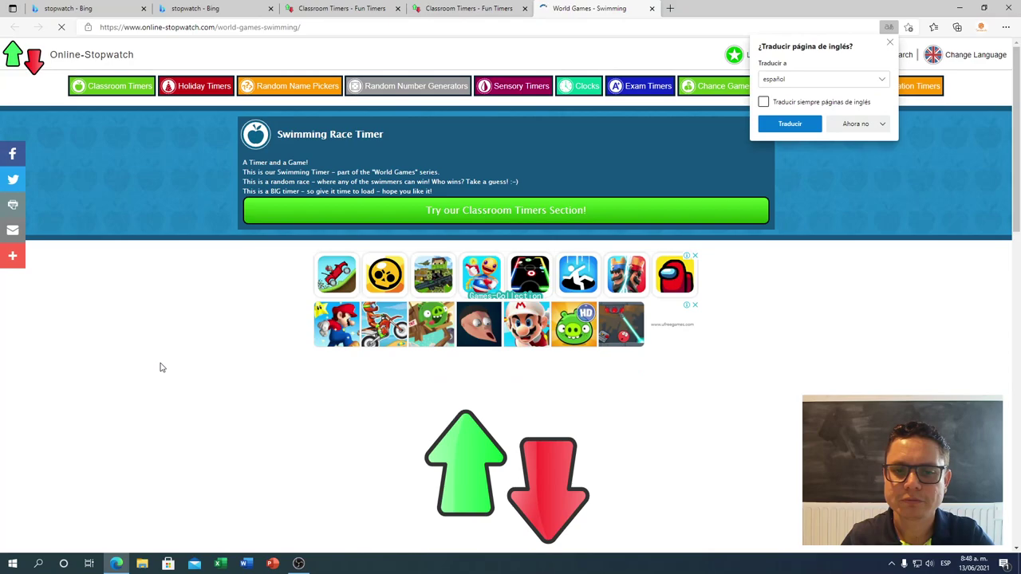
scroll(159, 367, "down", 2)
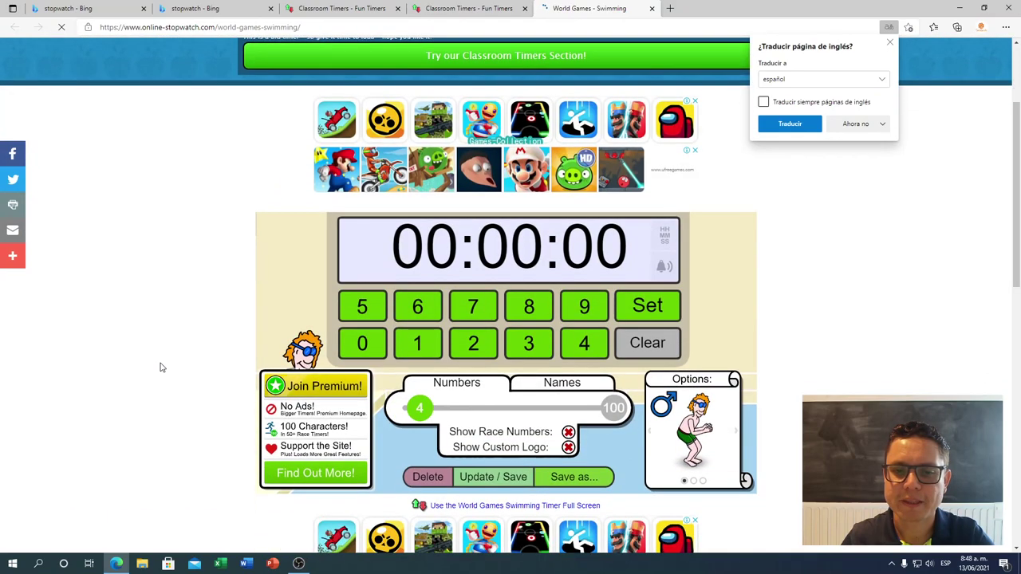
left_click(370, 316)
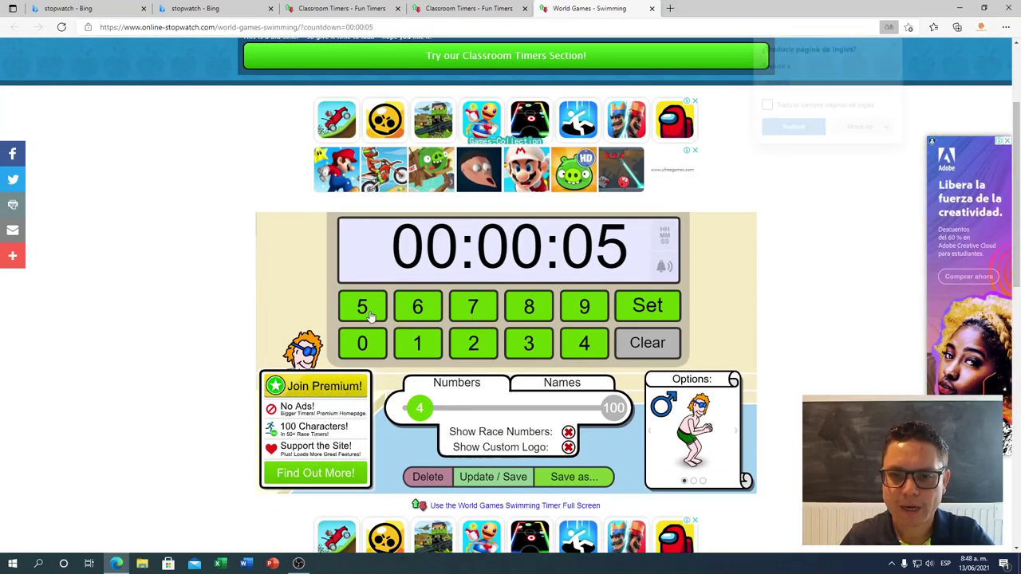
left_click(642, 317)
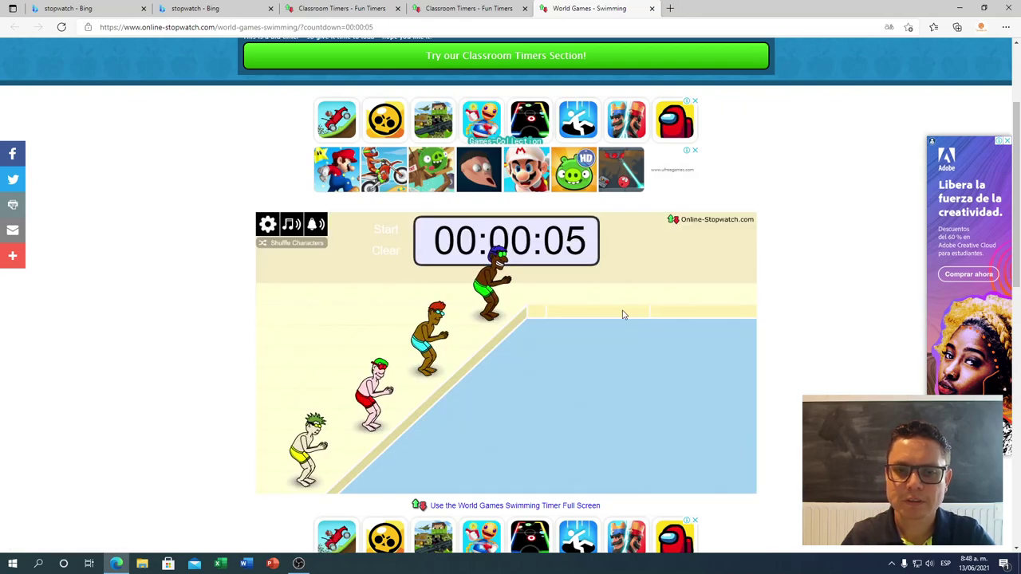
scroll(624, 315, "down", 1)
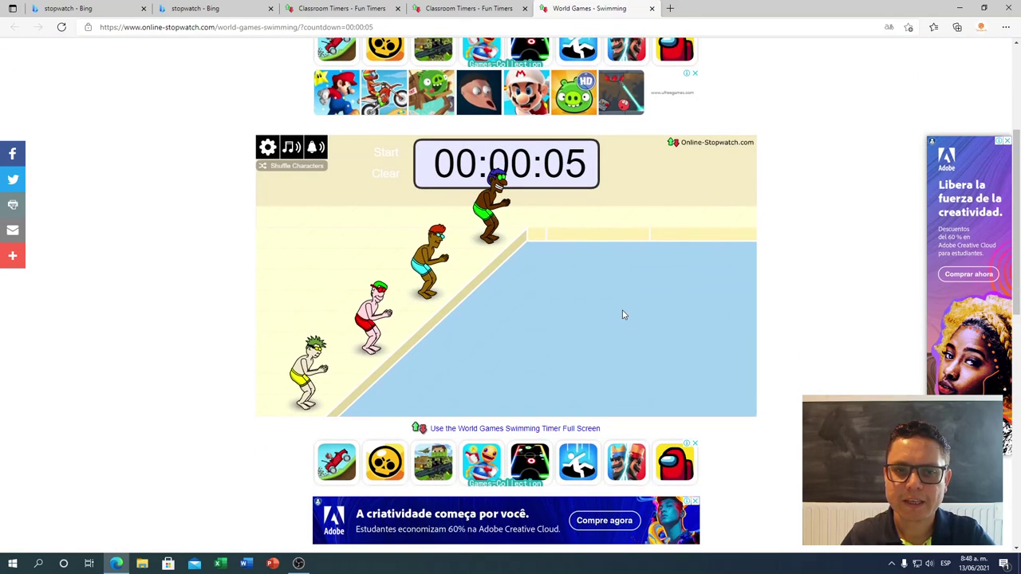
left_click(386, 155)
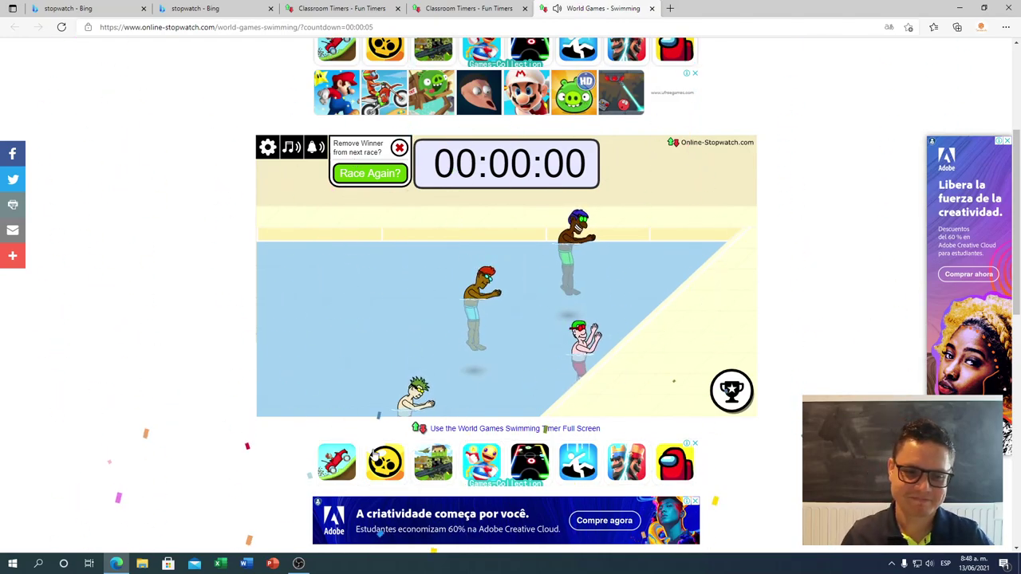
scroll(279, 414, "down", 3)
- Return from the finished swimming race to the Classroom Timers list
left_click(275, 391)
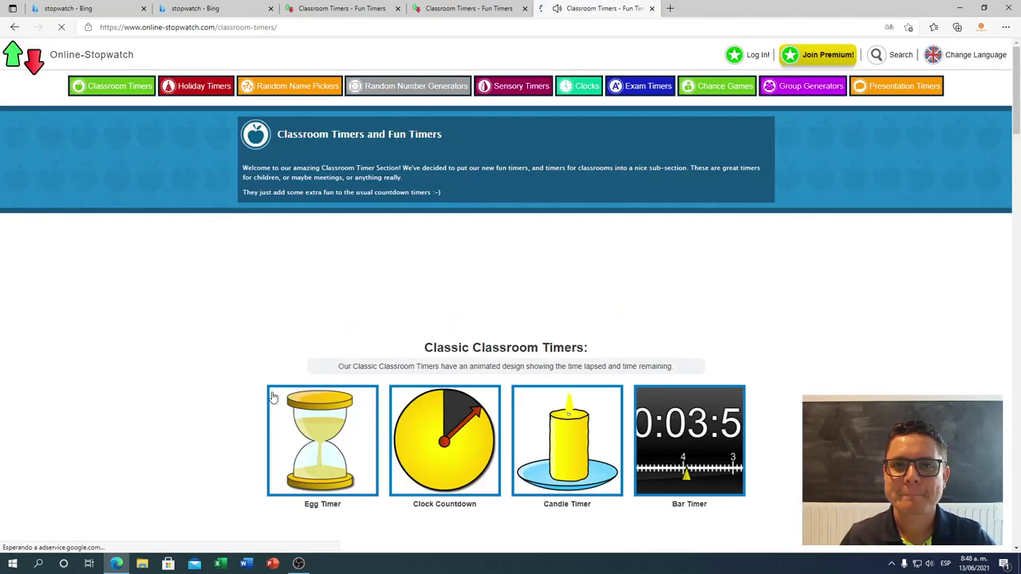